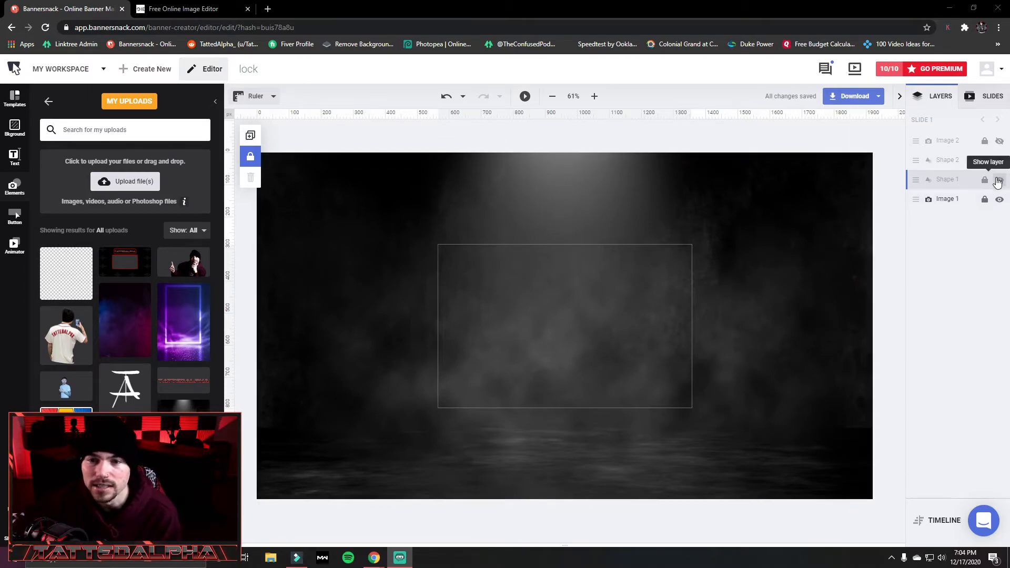
# Show and unlock the Shape 1 layer, give the shape a solid black #000000 fill, and lock it again.
pyautogui.click(999, 180)
pyautogui.click(985, 179)
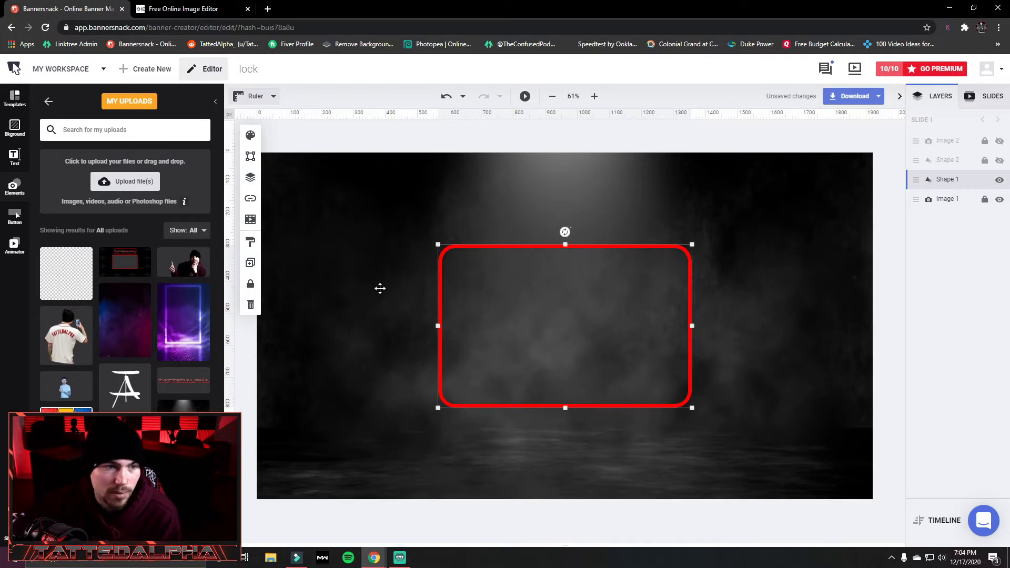
pyautogui.click(249, 136)
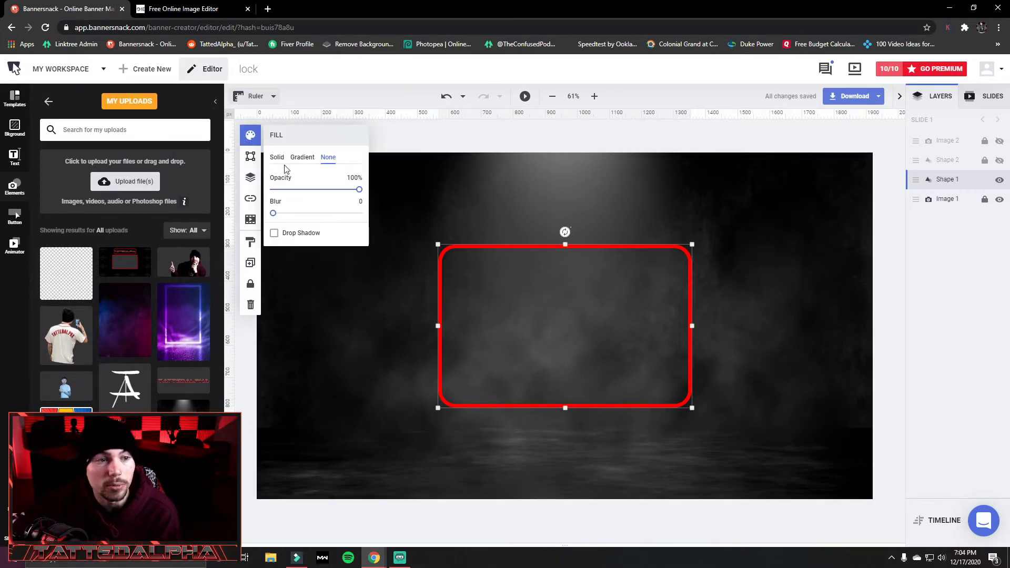
pyautogui.click(277, 158)
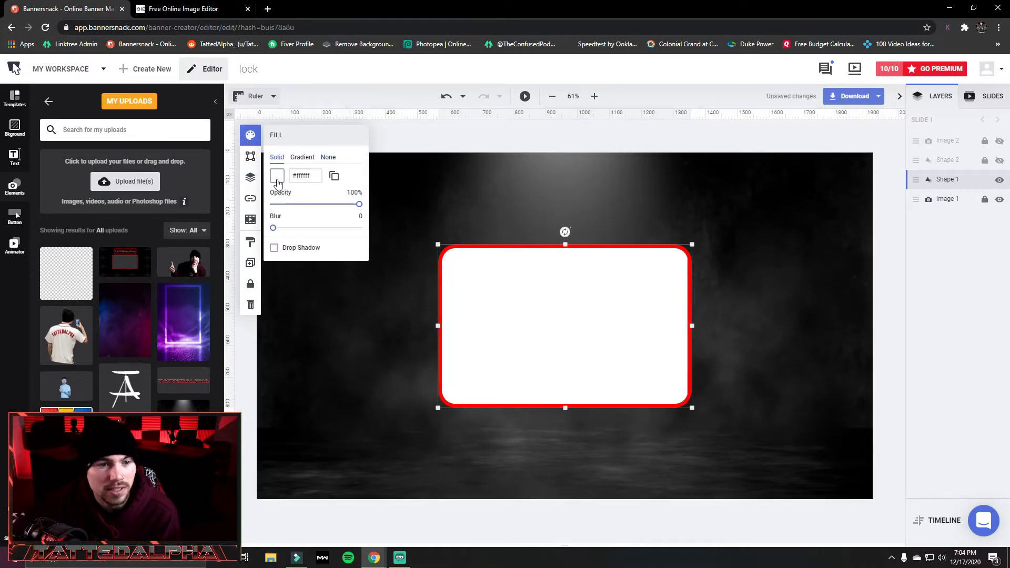
pyautogui.click(278, 180)
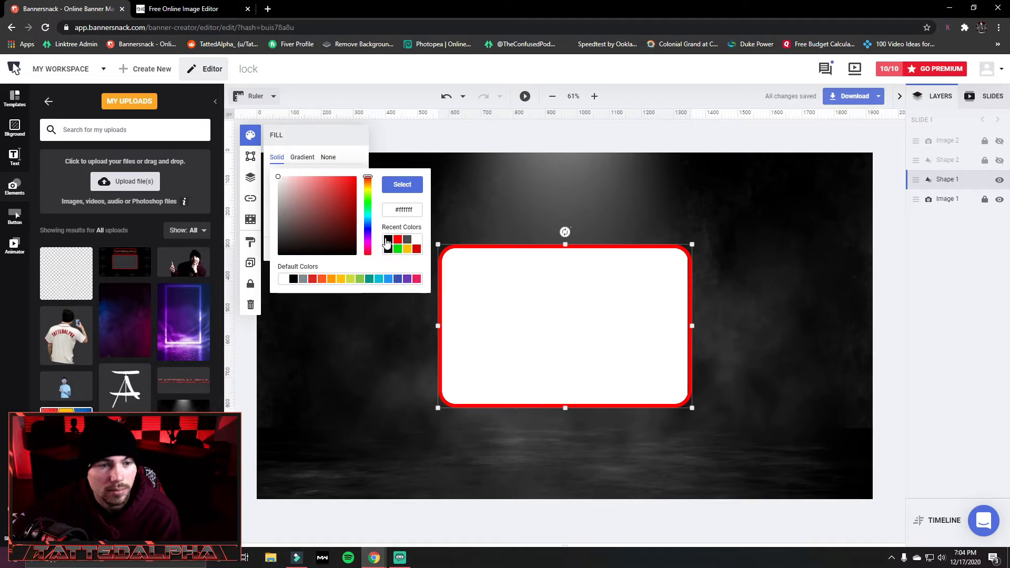
pyautogui.click(387, 242)
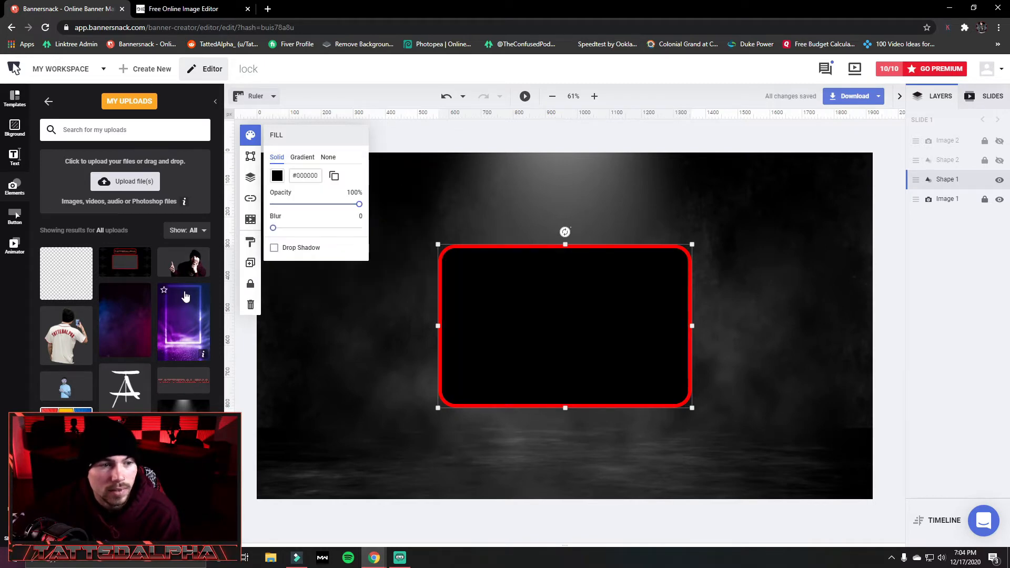
pyautogui.click(250, 284)
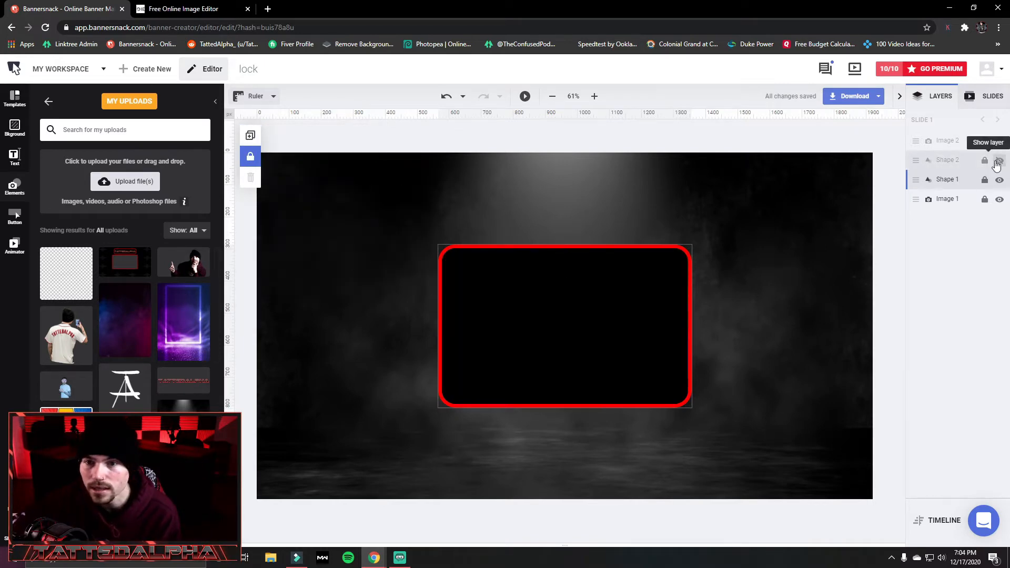
# Show the hidden Shape 2 and Image 2 layers above the main frame.
pyautogui.click(1000, 160)
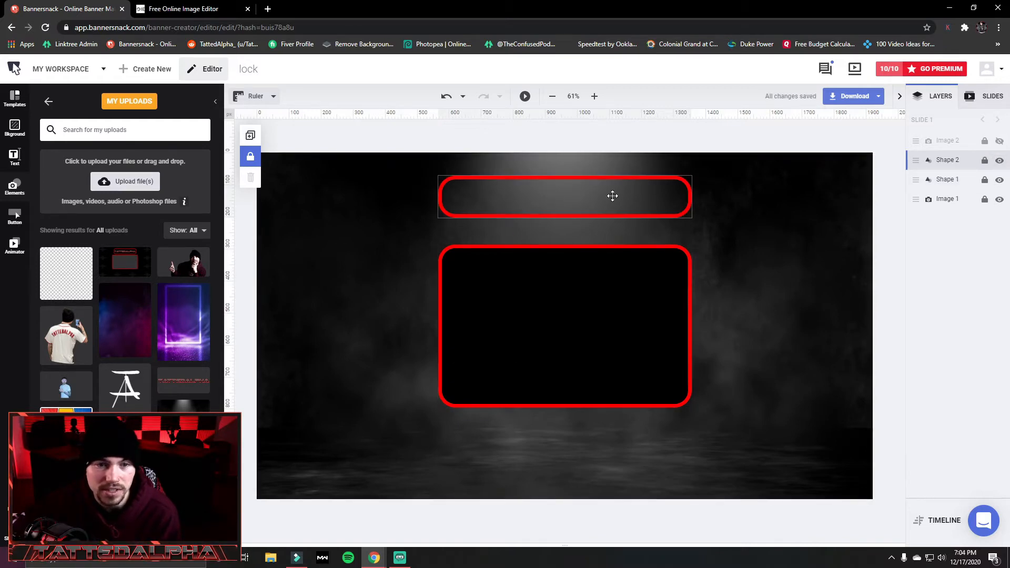
pyautogui.click(1000, 141)
pyautogui.click(803, 190)
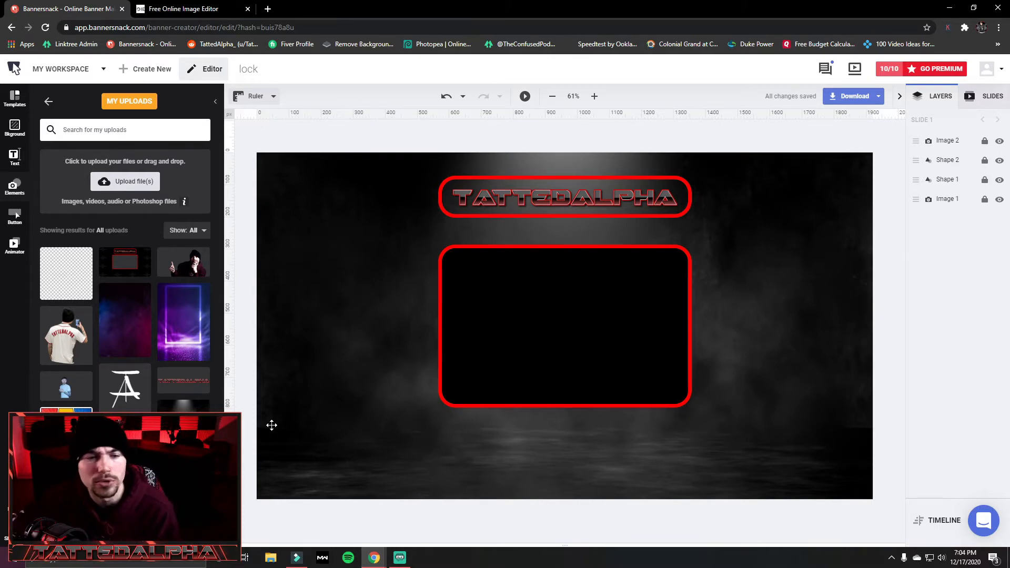
# Export the banner as a JPG with the High Quality (90%) preset.
pyautogui.click(842, 97)
pyautogui.click(747, 152)
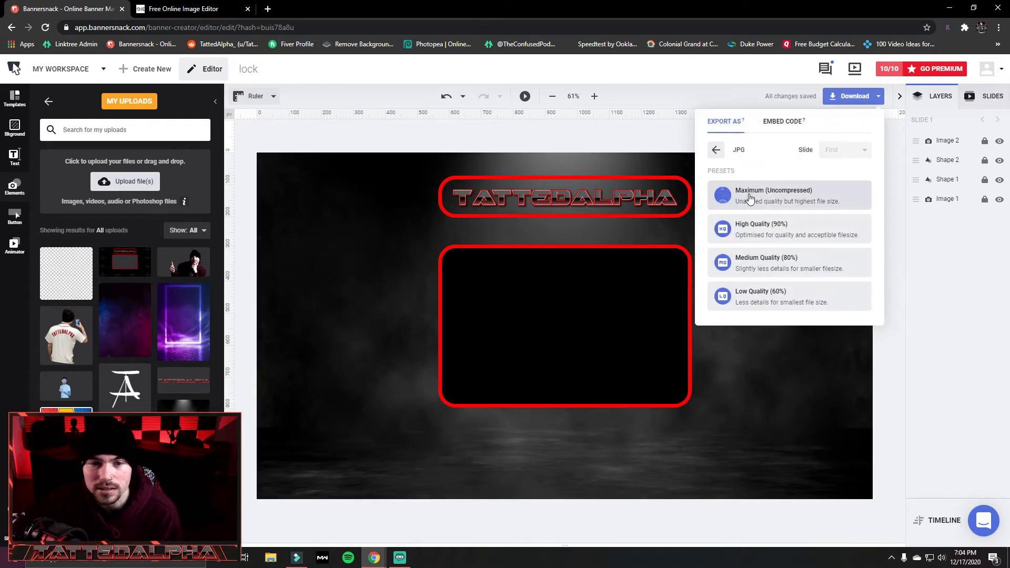
pyautogui.click(751, 235)
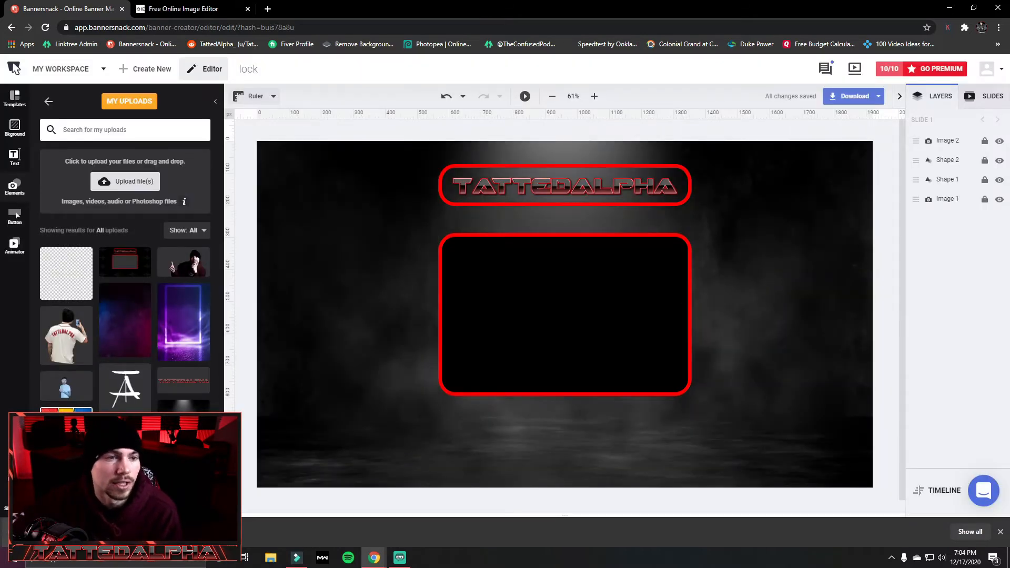
# Open the downloaded banner and save a JPG copy as lock-High-Quality (31) in All Pics > New folder, then close the viewer.
pyautogui.click(58, 532)
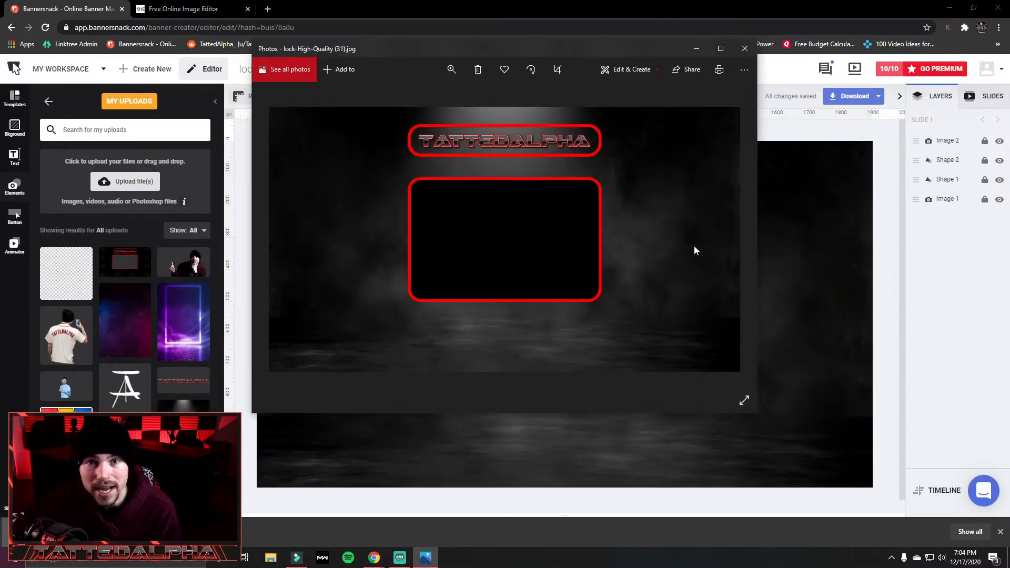
pyautogui.click(744, 70)
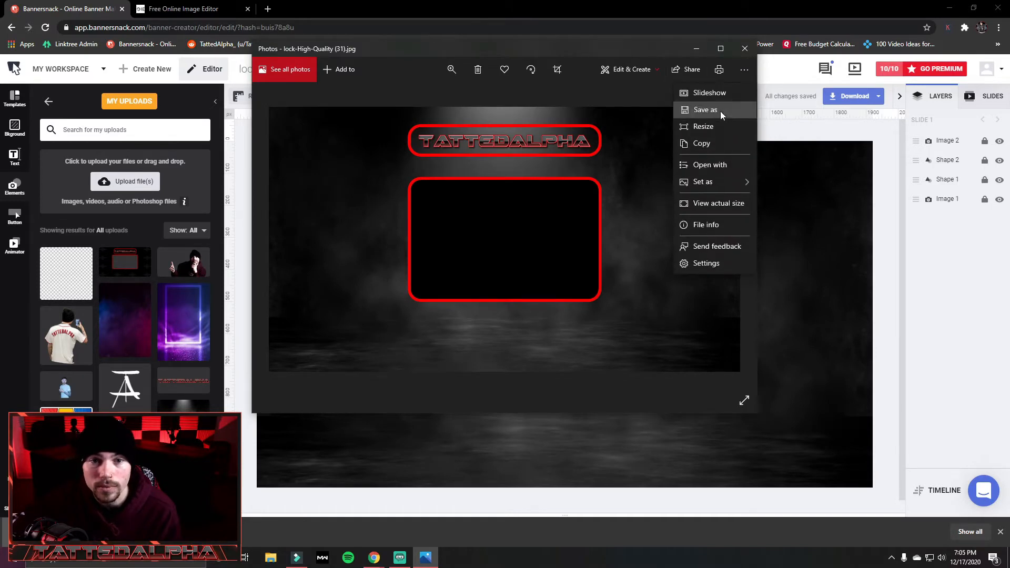
pyautogui.click(721, 112)
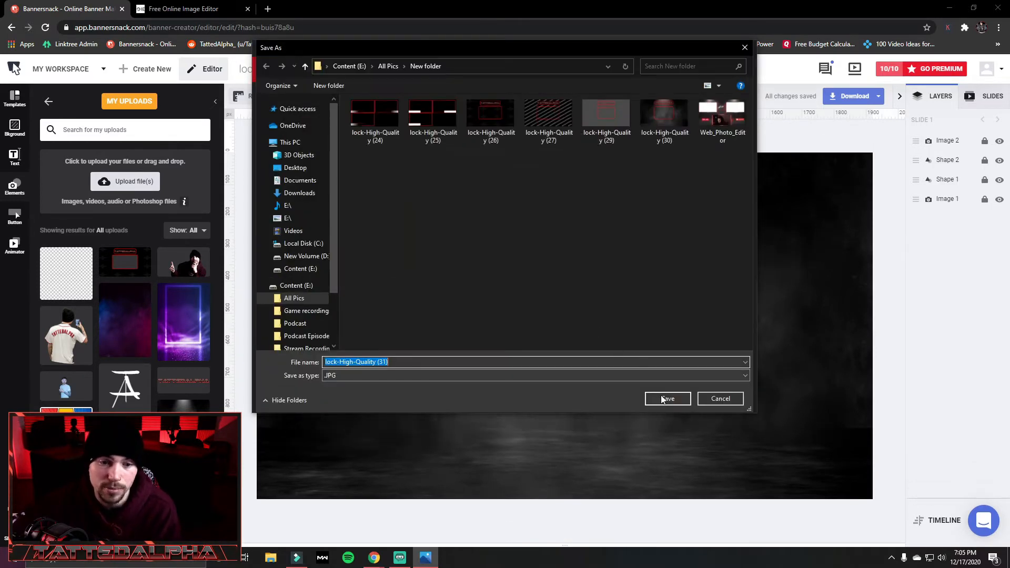
pyautogui.click(663, 398)
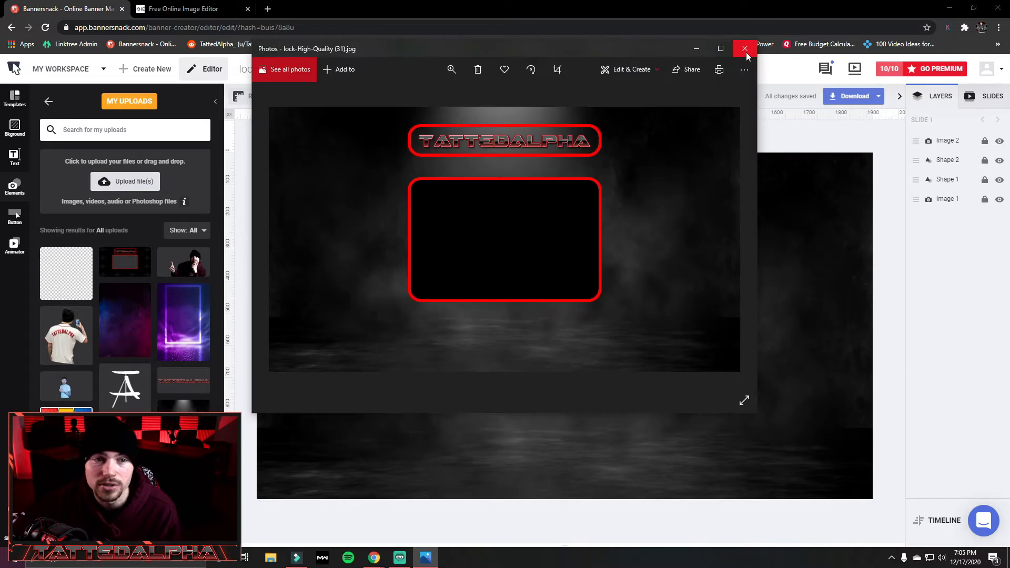
pyautogui.click(746, 47)
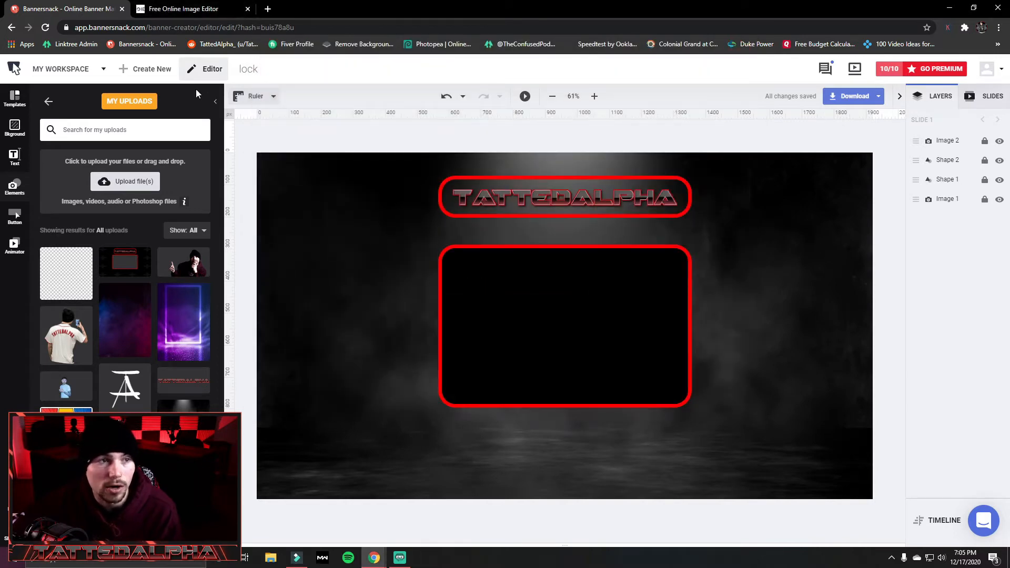
# Switch to Free Online Image Editor and upload lock-High-Quality (31).jpg.
pyautogui.click(193, 6)
pyautogui.scroll(3, 150, 129)
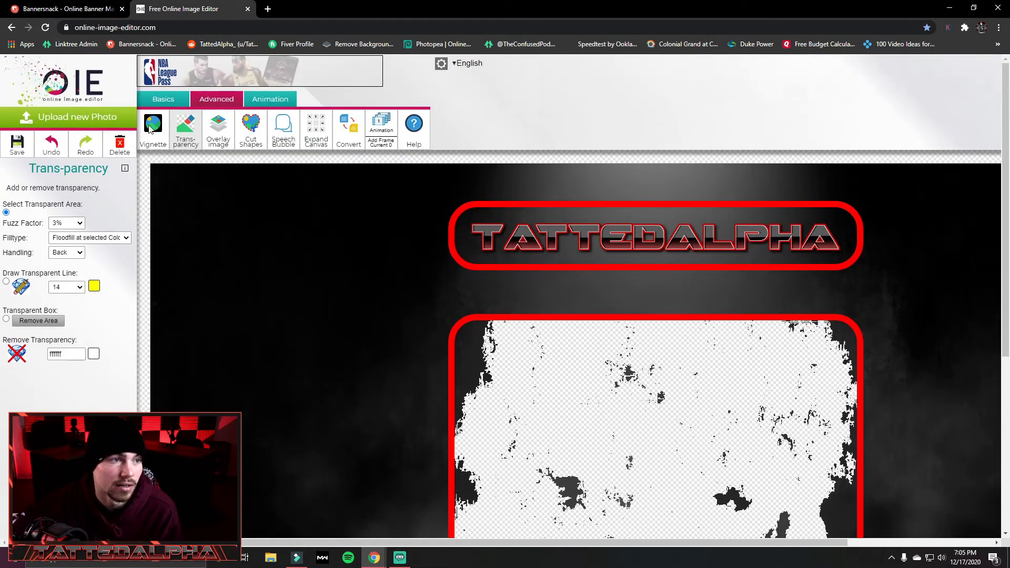
pyautogui.click(77, 117)
pyautogui.click(200, 178)
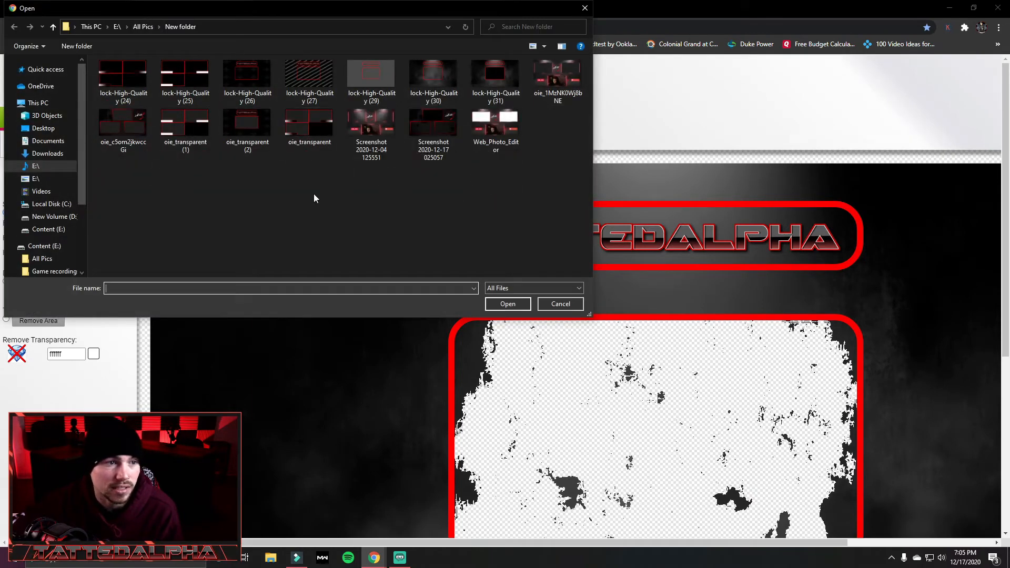
pyautogui.click(491, 99)
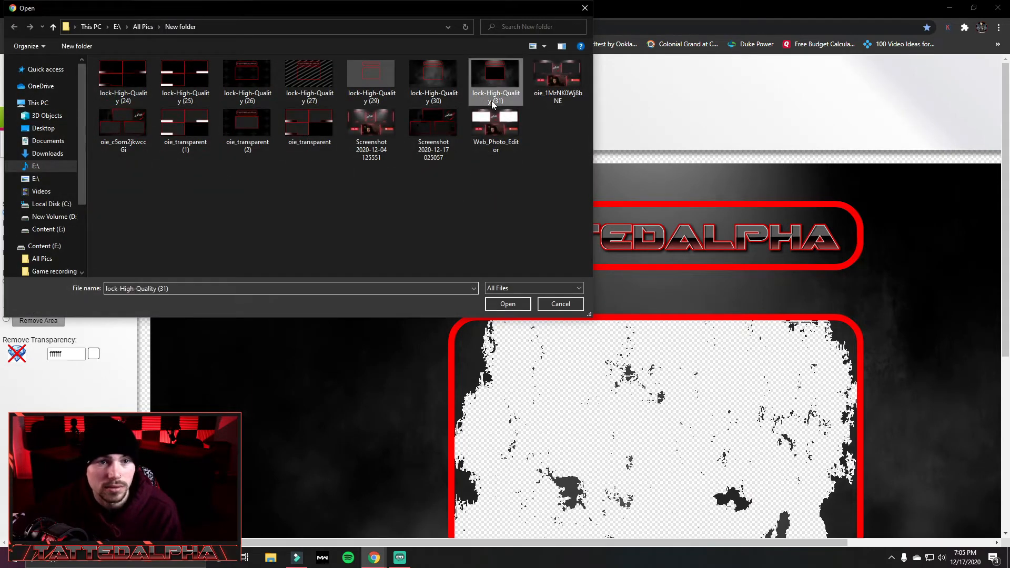
pyautogui.click(517, 305)
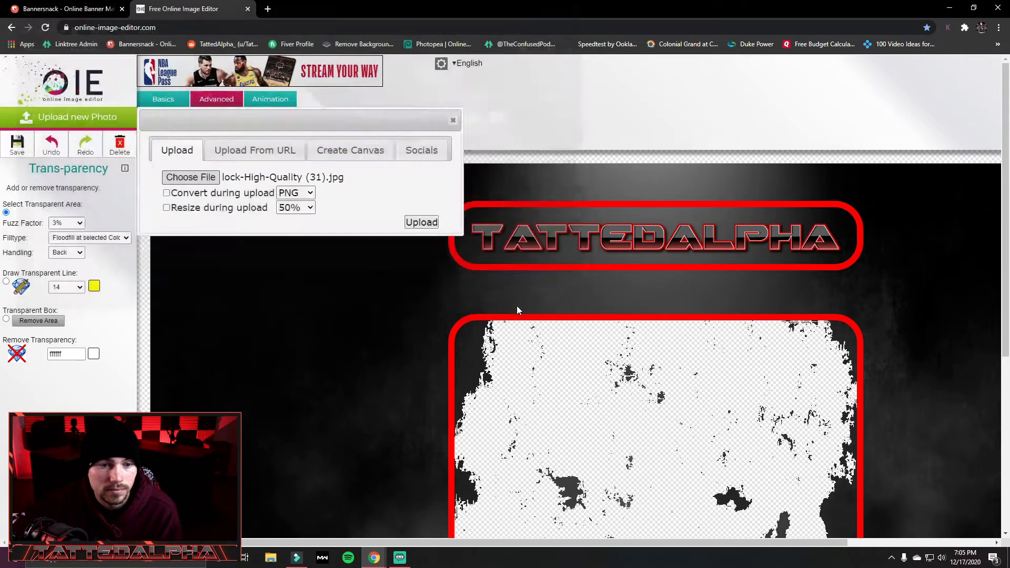
pyautogui.click(421, 222)
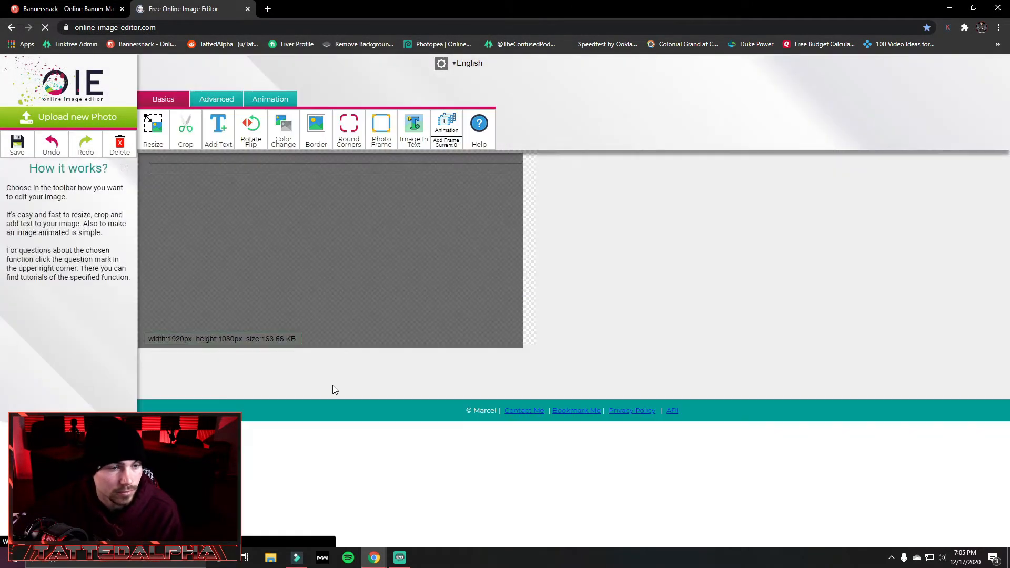
# Make the black interior of the large red frame transparent using a floodfill with a 3% fuzz factor.
pyautogui.scroll(-4, 664, 346)
pyautogui.scroll(4, 662, 350)
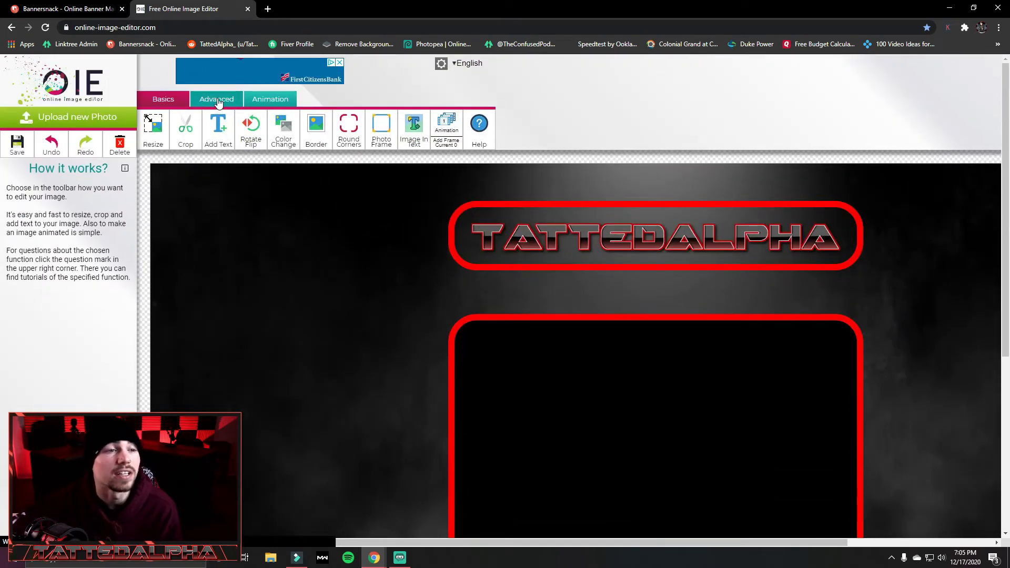
pyautogui.click(218, 102)
pyautogui.click(193, 128)
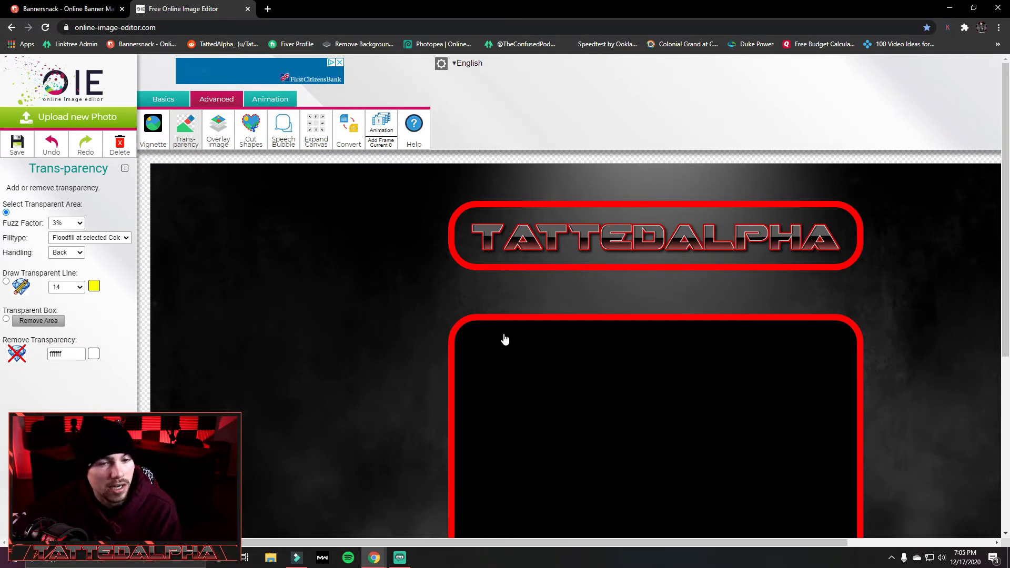
pyautogui.scroll(-2, 579, 358)
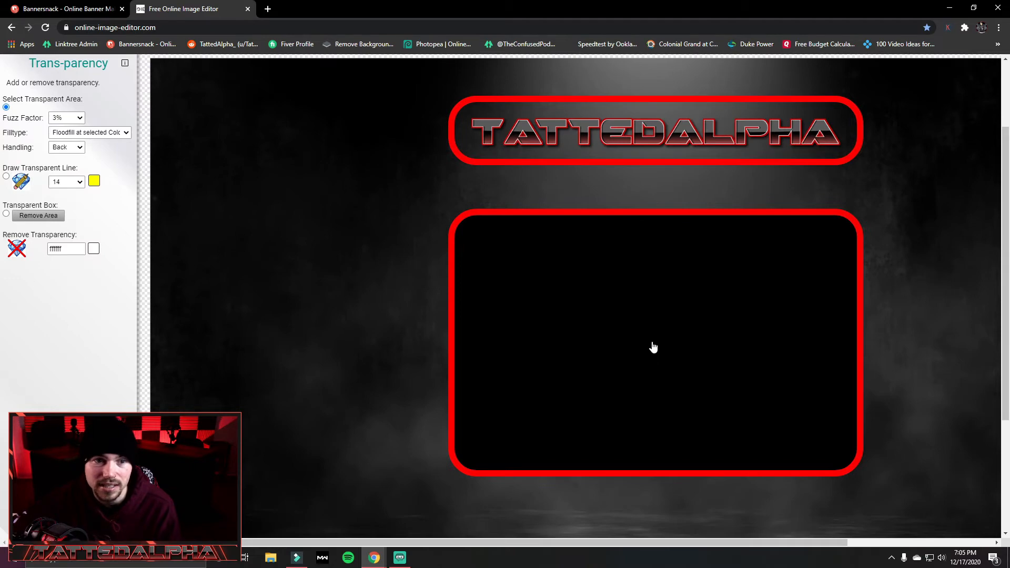
pyautogui.click(645, 312)
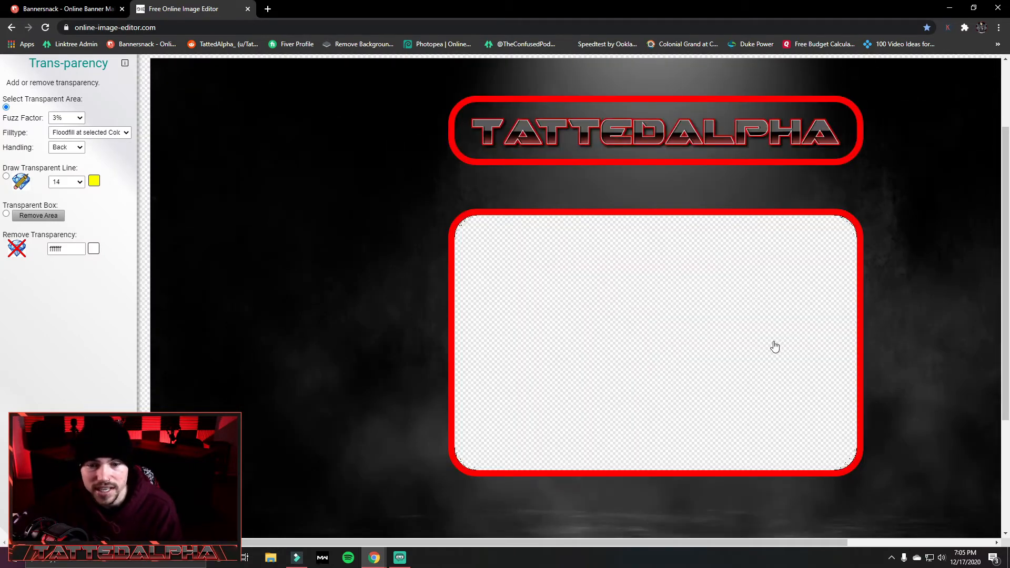
# Save the transparent overlay image locally, open the downloaded PNG to check it, and close the viewer.
pyautogui.scroll(2, 629, 403)
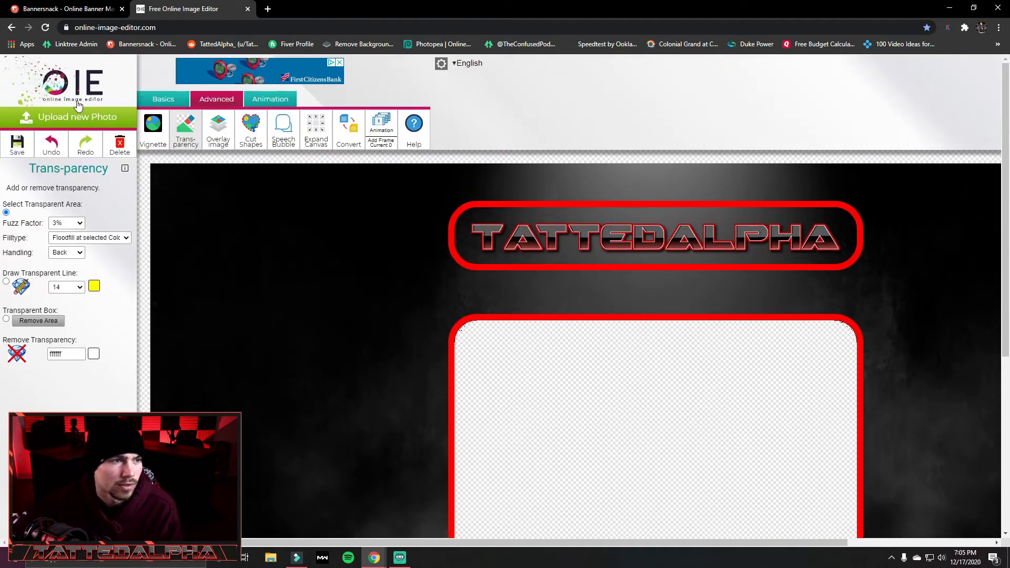
pyautogui.click(17, 145)
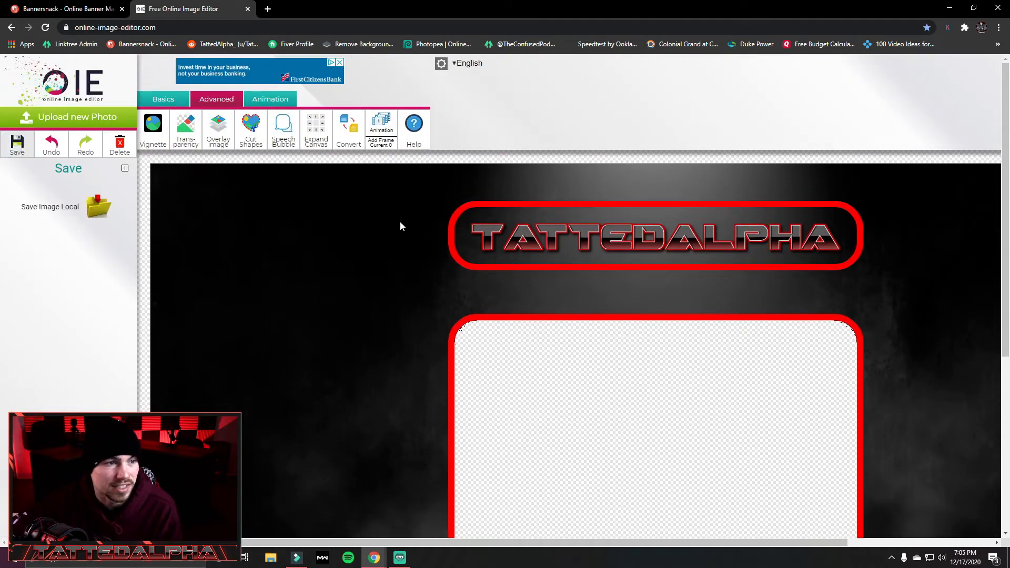
pyautogui.click(100, 205)
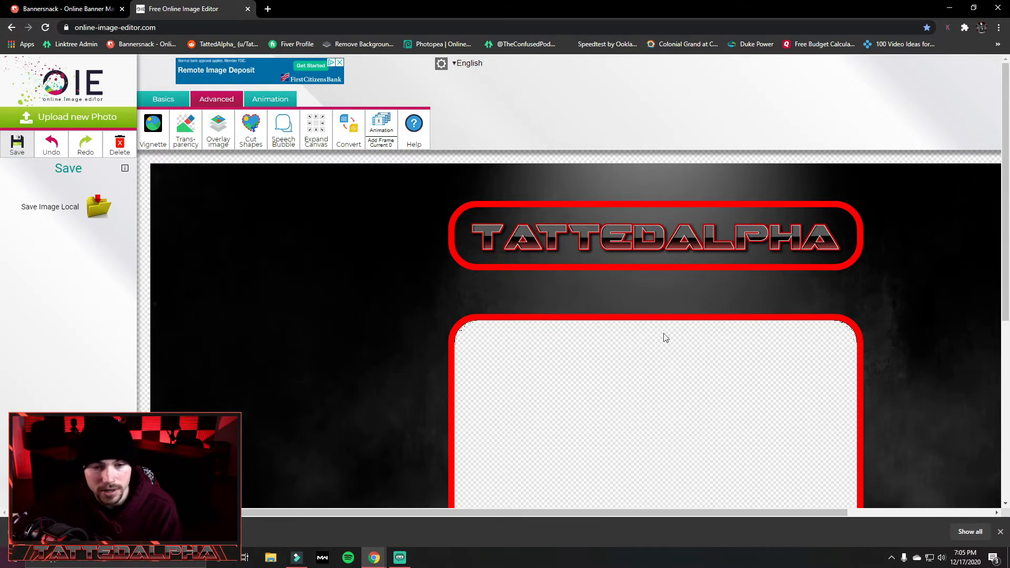
pyautogui.click(68, 532)
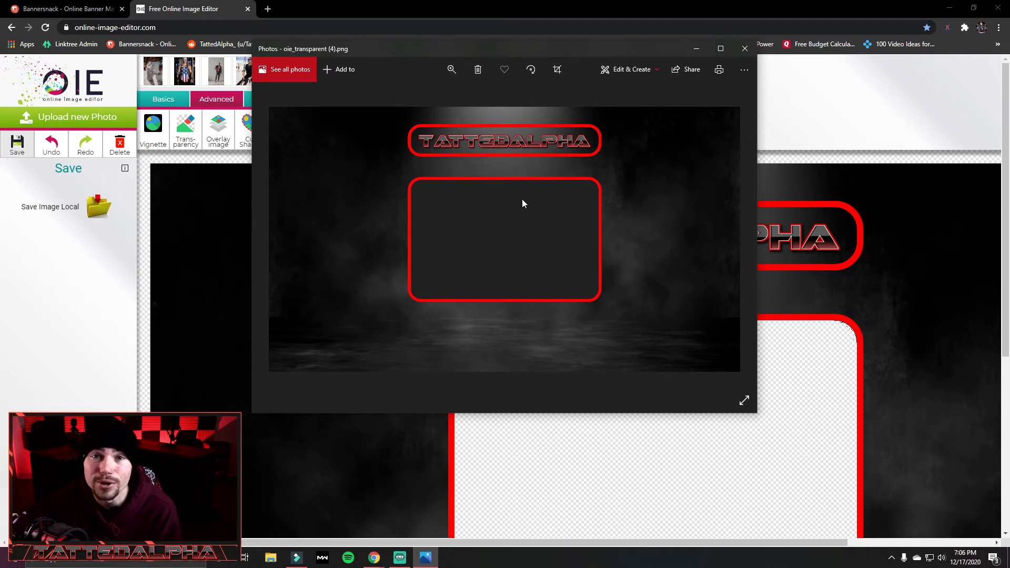
pyautogui.click(745, 49)
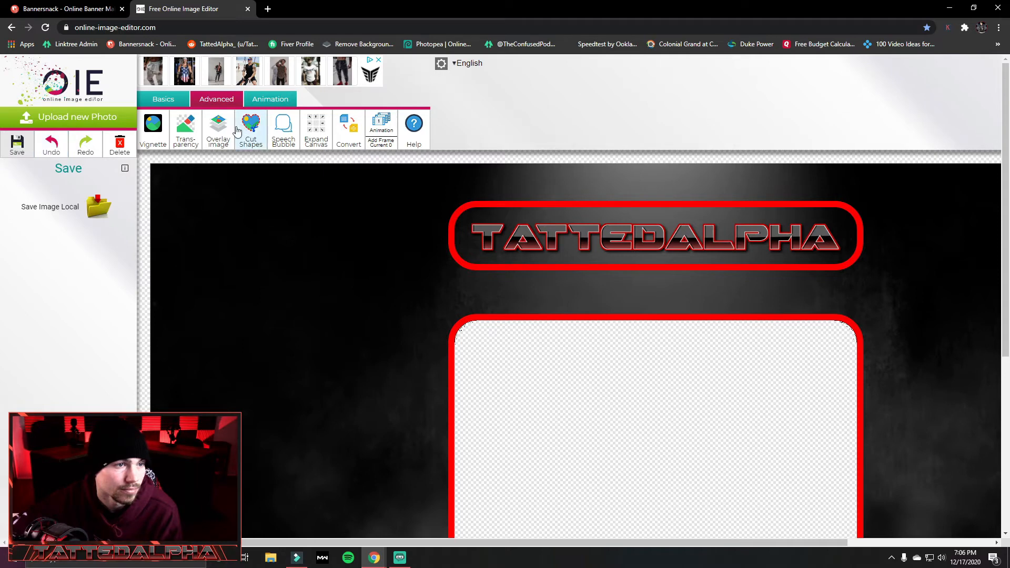
# Use a transparent box to remove a rectangular area enclosing the entire large red frame and some background around it.
pyautogui.click(185, 130)
pyautogui.click(6, 318)
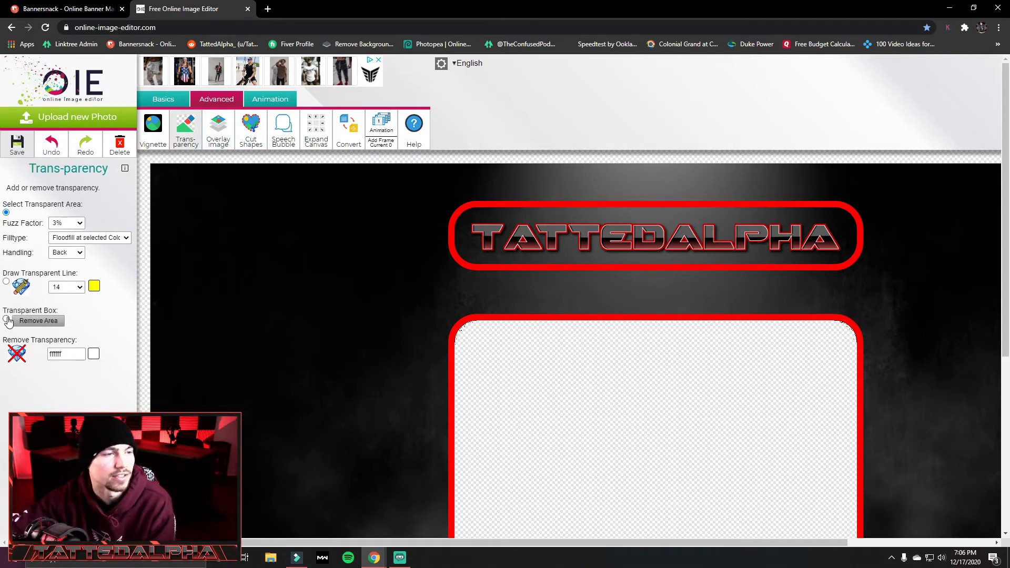
pyautogui.scroll(-1, 543, 382)
pyautogui.scroll(-1, 543, 382)
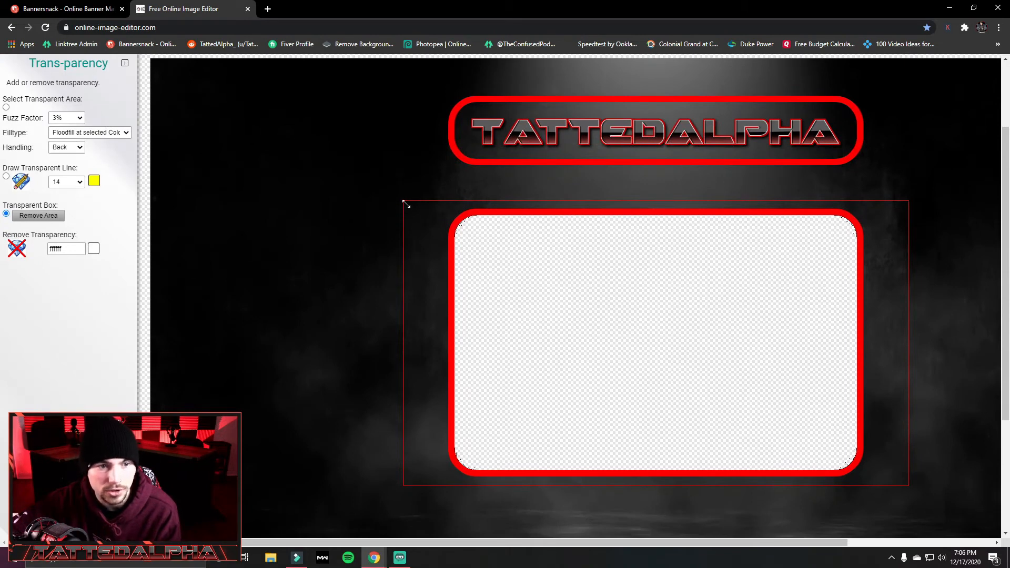
pyautogui.moveTo(407, 204); pyautogui.dragTo(384, 187)
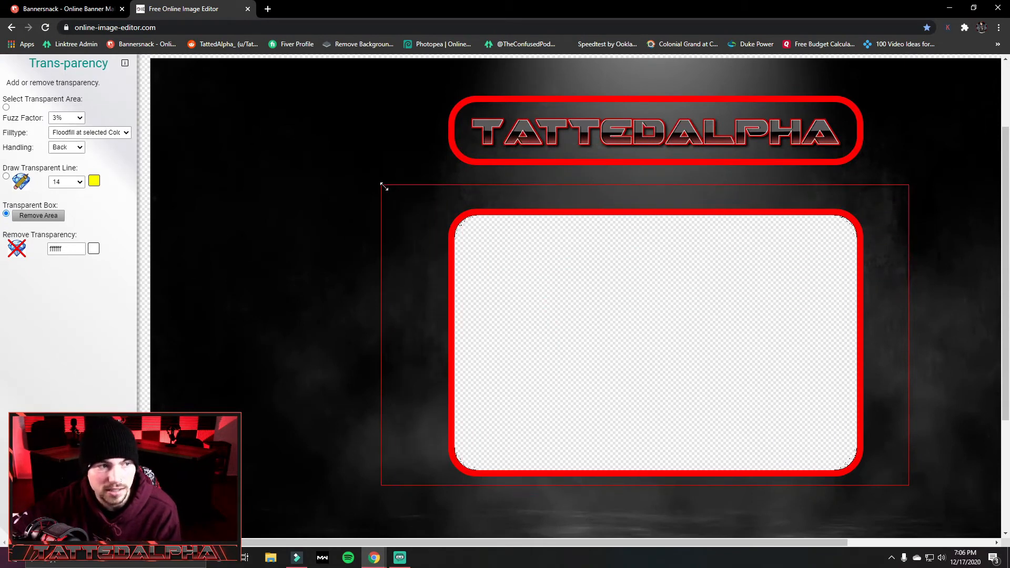
pyautogui.click(33, 216)
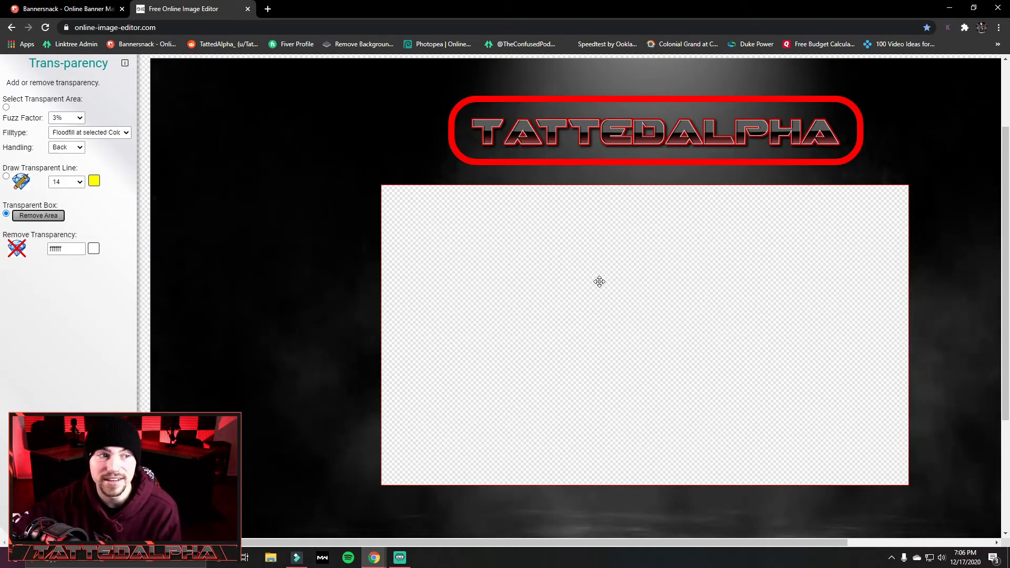
# Draw a closed freehand transparent line of size 14 on the dark background left of the removed rectangle.
pyautogui.click(5, 176)
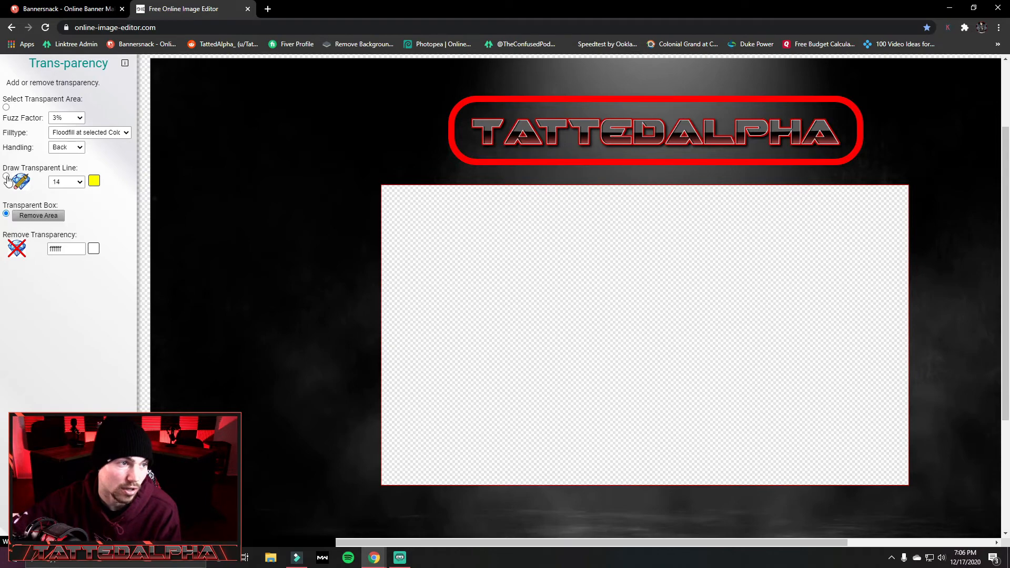
pyautogui.moveTo(261, 190)
pyautogui.mouseDown()
pyautogui.moveTo(342, 311)
pyautogui.moveTo(298, 209)
pyautogui.moveTo(260, 189)
pyautogui.mouseUp()
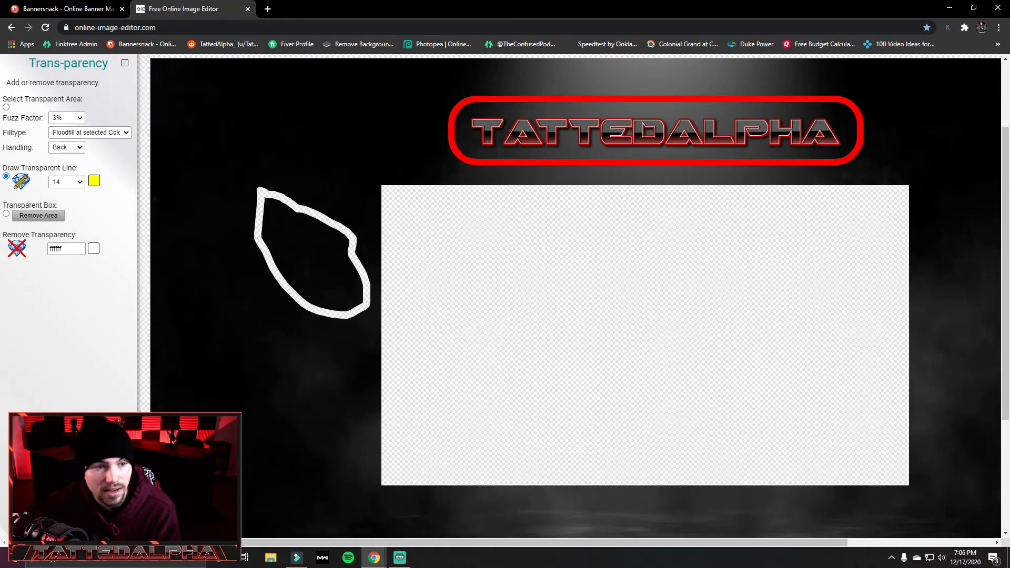
# Upload "My Great Game - My Great Capture_2020-12-12_23-22-05" from the E: drive to remove.bg in a new tab and open its cut-out for editing.
pyautogui.scroll(2, 426, 294)
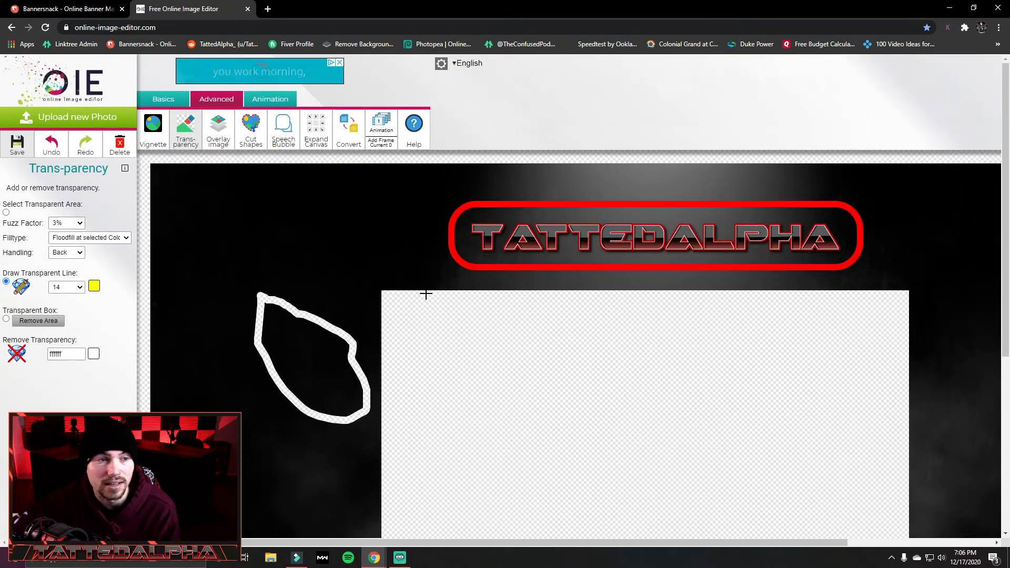
pyautogui.click(268, 9)
pyautogui.click(361, 44)
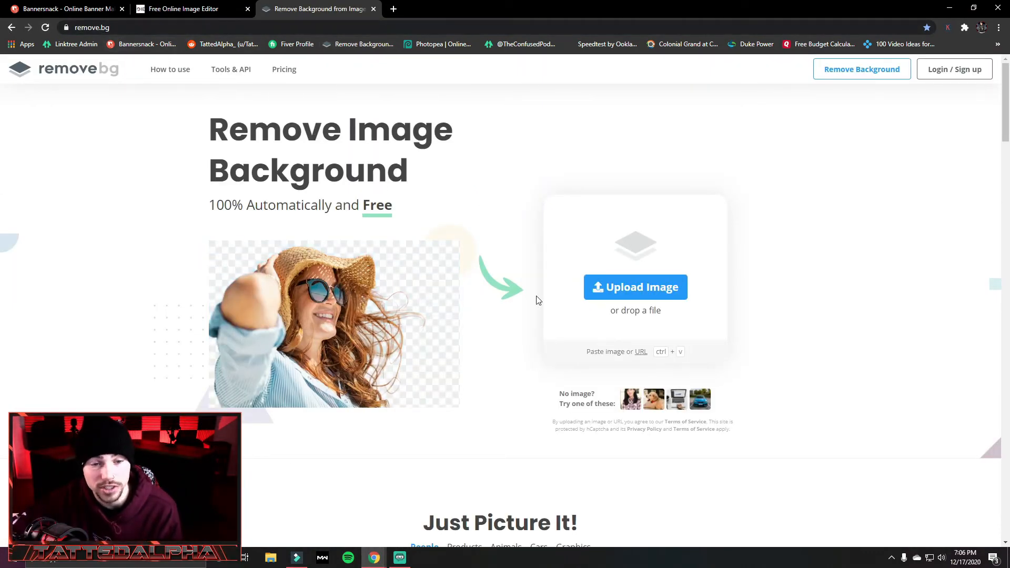
pyautogui.click(658, 289)
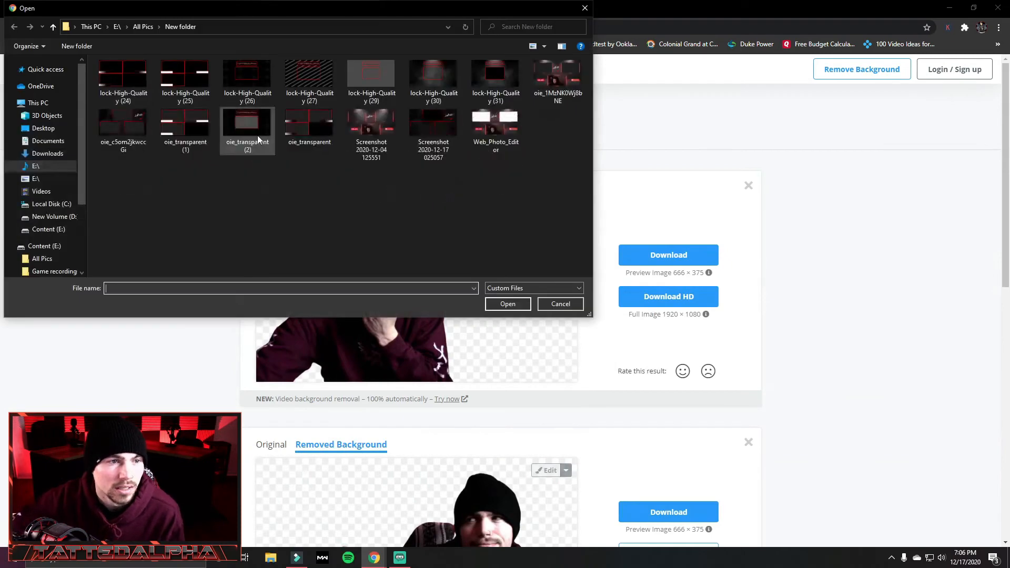
pyautogui.click(33, 180)
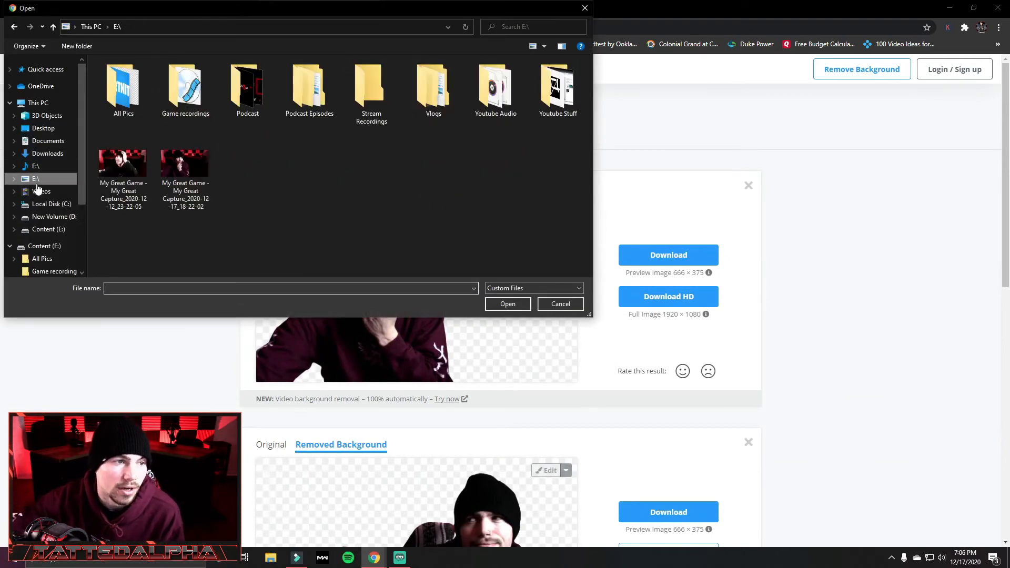
pyautogui.doubleClick(138, 170)
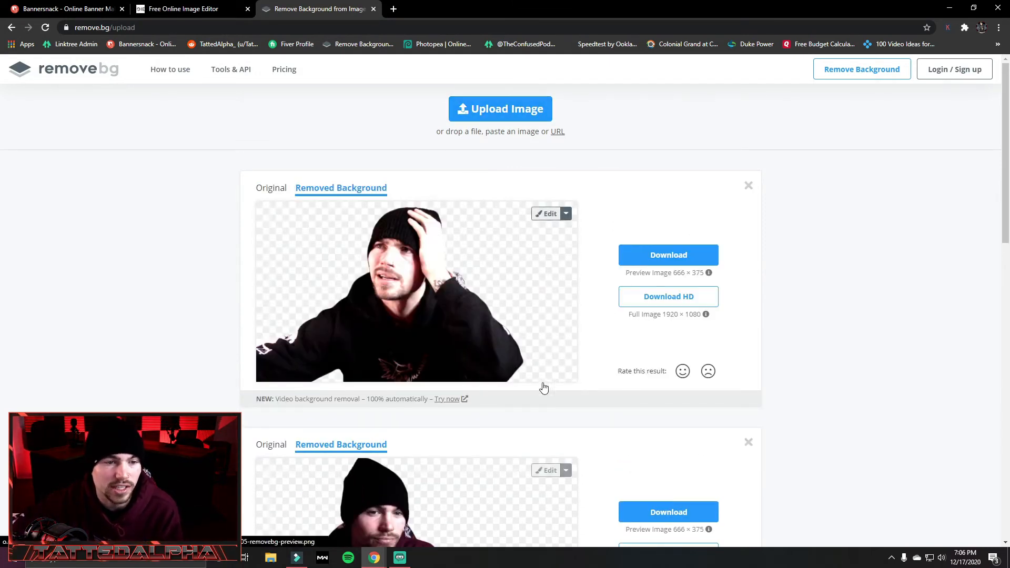
pyautogui.click(547, 214)
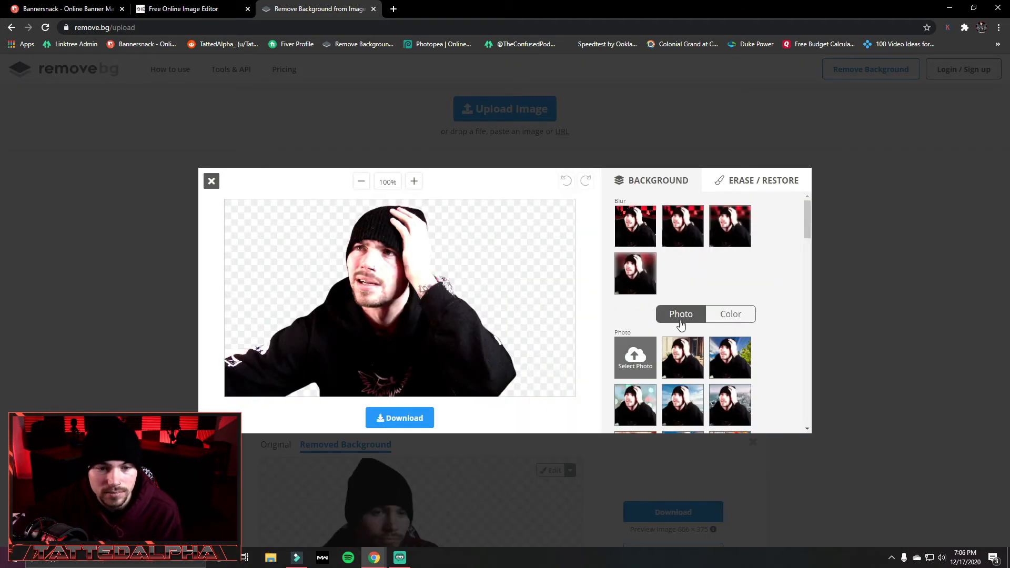
# Try the outdoor café terrace photo as the background behind the cut-out person, and undo it.
pyautogui.scroll(-1, 684, 332)
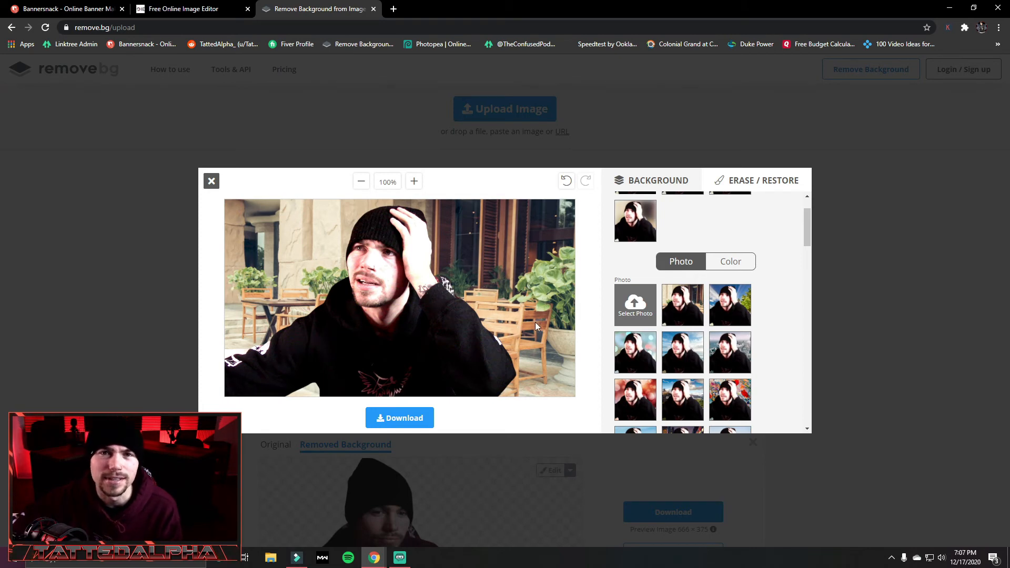
pyautogui.click(567, 181)
pyautogui.scroll(1, 697, 270)
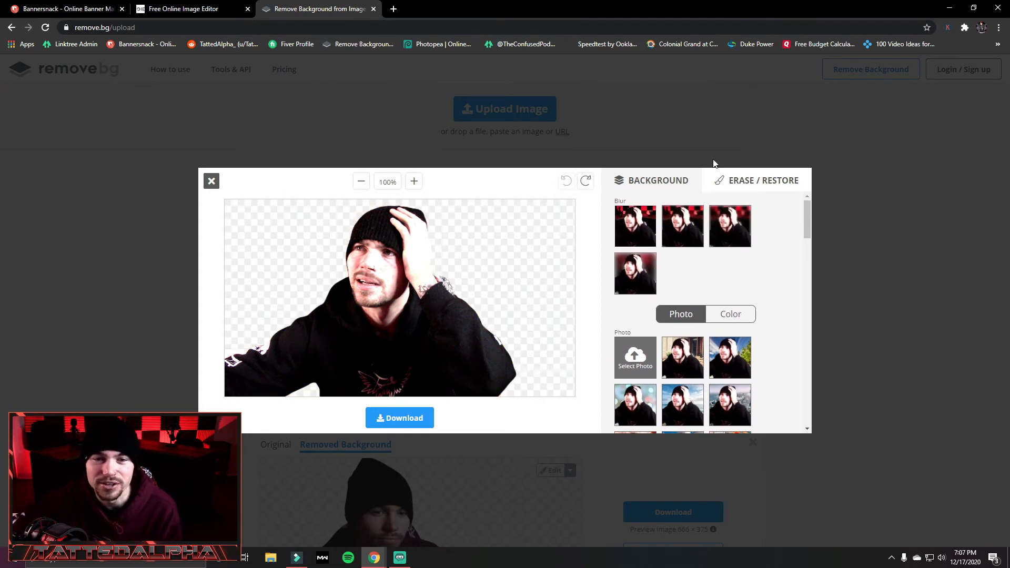
# Try the restore brush with a scribble beside the person's raised hand, erase a stroke across it, and undo both.
pyautogui.click(741, 181)
pyautogui.moveTo(681, 243)
pyautogui.mouseDown()
pyautogui.moveTo(798, 253)
pyautogui.moveTo(668, 243)
pyautogui.moveTo(684, 243)
pyautogui.moveTo(652, 254)
pyautogui.mouseUp()
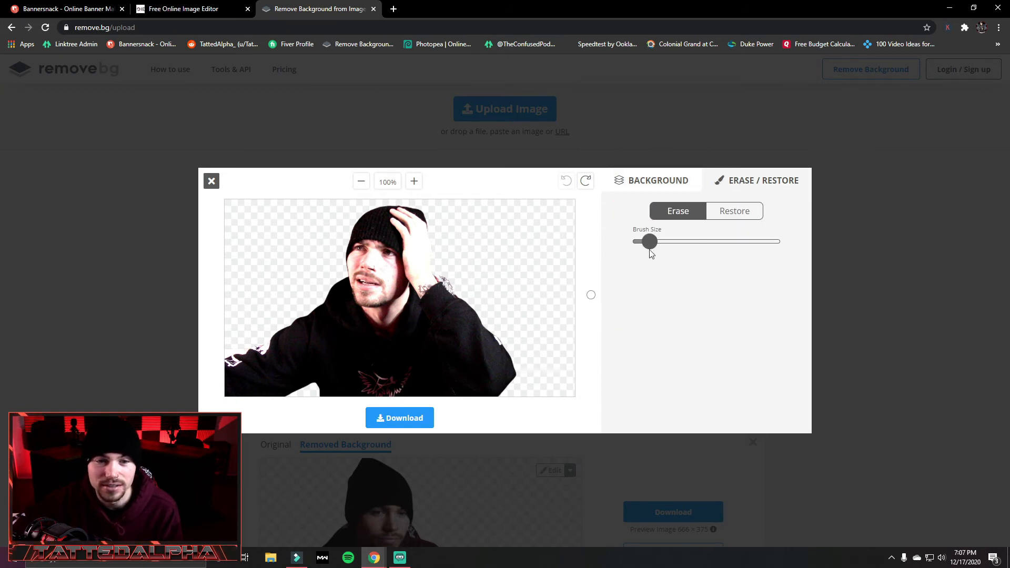
pyautogui.click(742, 221)
pyautogui.moveTo(485, 218)
pyautogui.mouseDown()
pyautogui.moveTo(513, 253)
pyautogui.moveTo(487, 297)
pyautogui.moveTo(545, 258)
pyautogui.moveTo(489, 231)
pyautogui.moveTo(558, 246)
pyautogui.mouseUp()
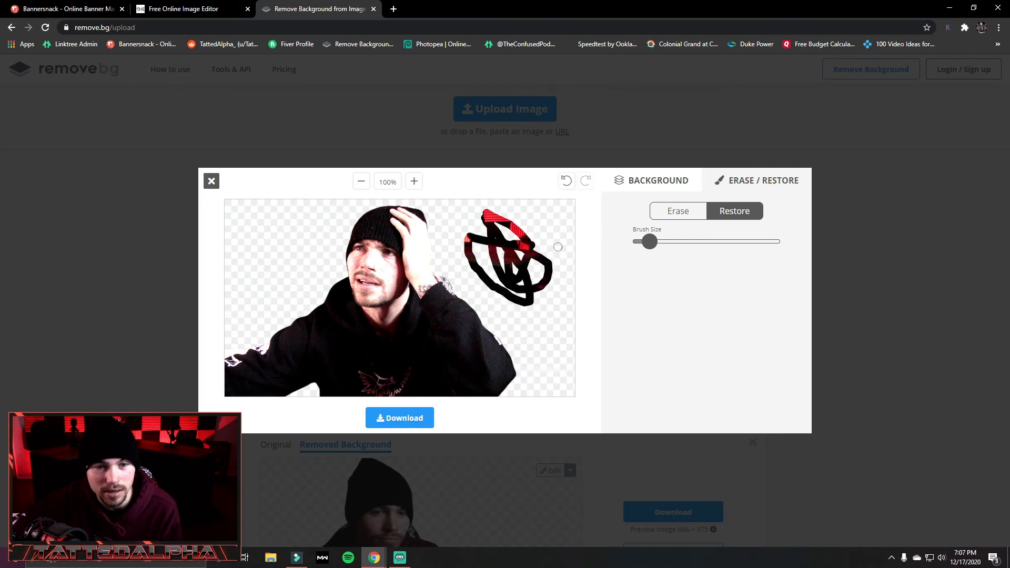
pyautogui.click(678, 211)
pyautogui.moveTo(515, 218); pyautogui.dragTo(460, 251)
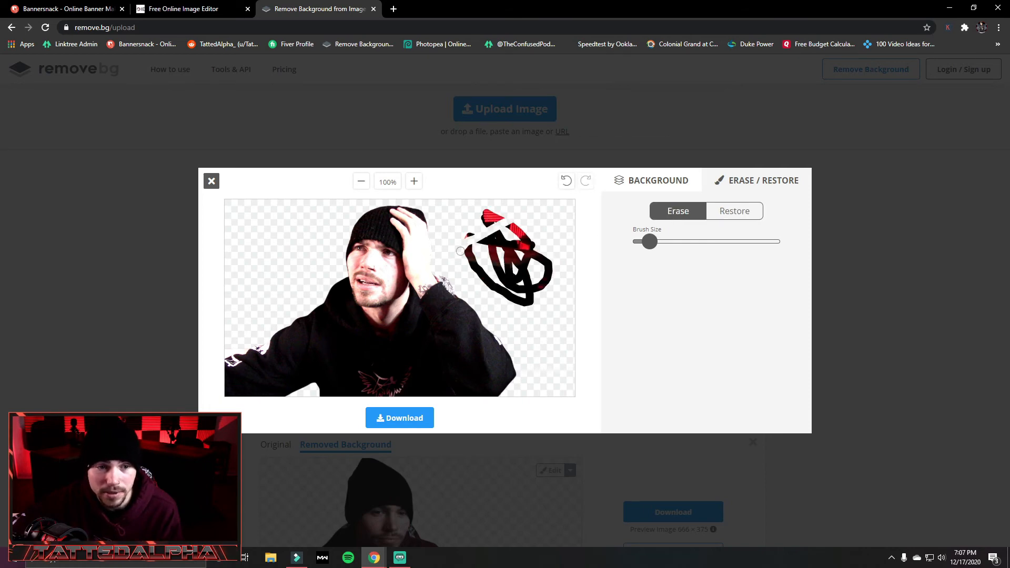
pyautogui.click(567, 185)
pyautogui.click(568, 185)
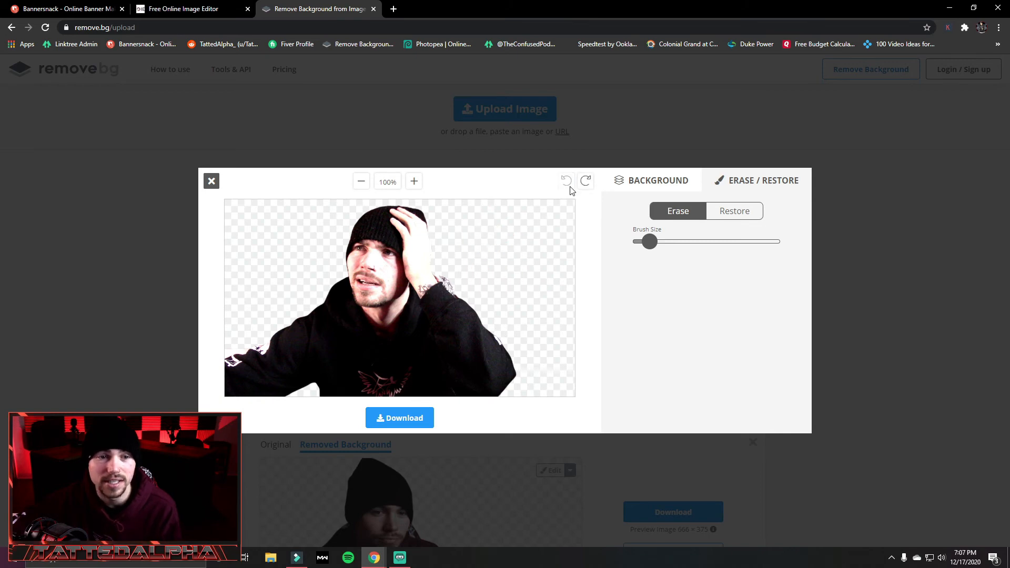
# Download the background-free cut-out, open the downloaded PNG to check it, and close the viewer.
pyautogui.click(401, 418)
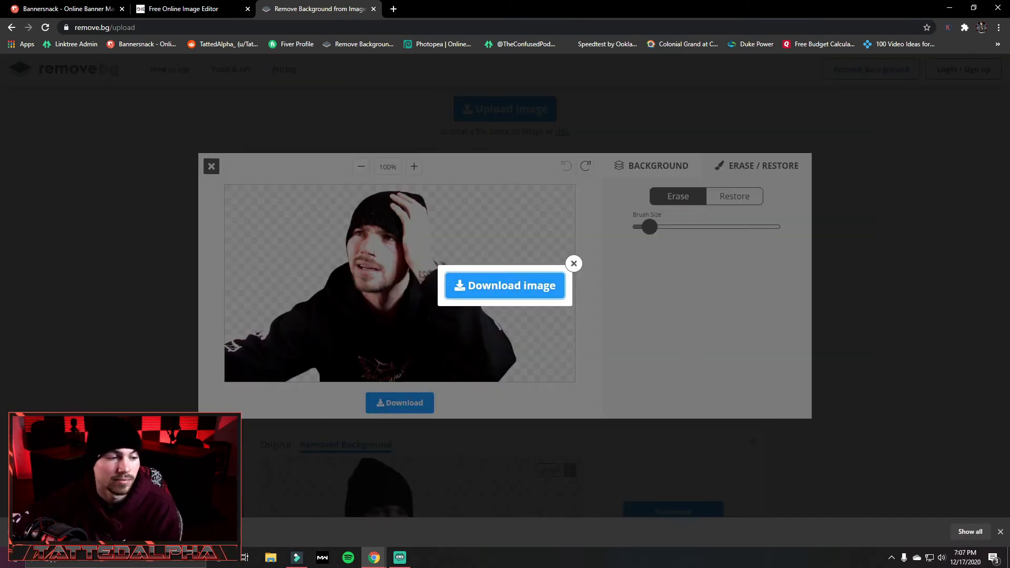
pyautogui.click(63, 532)
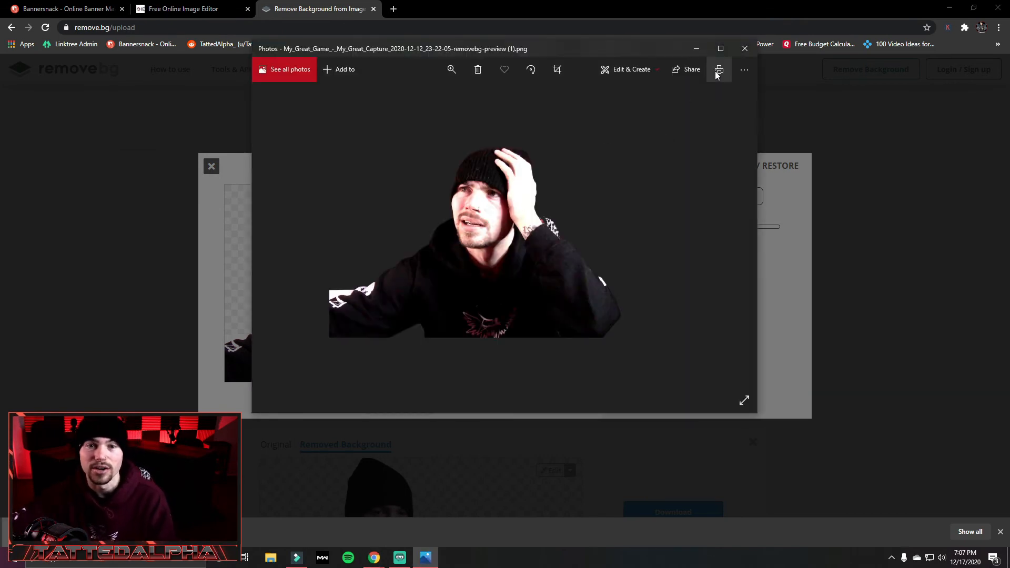
pyautogui.click(746, 53)
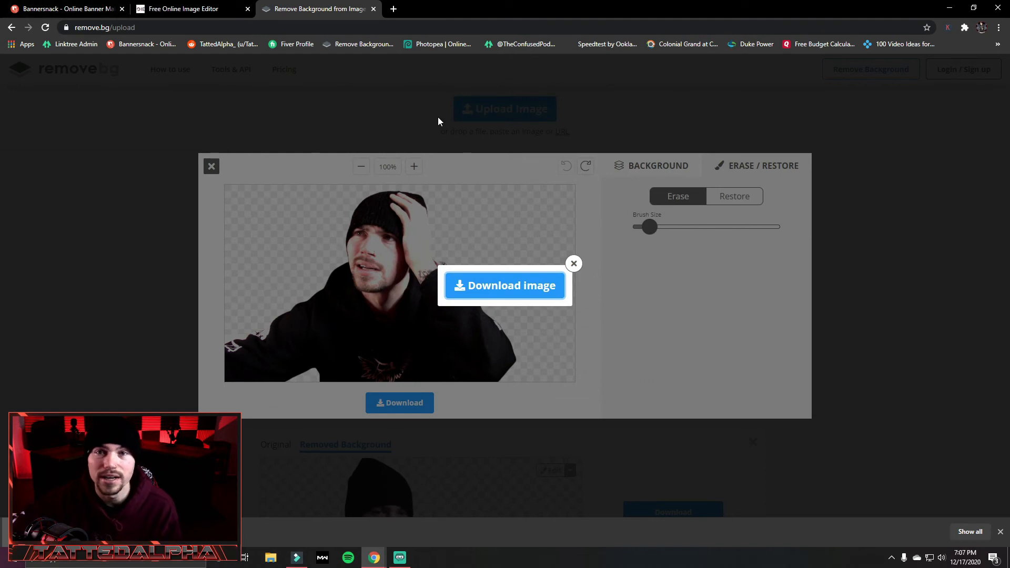